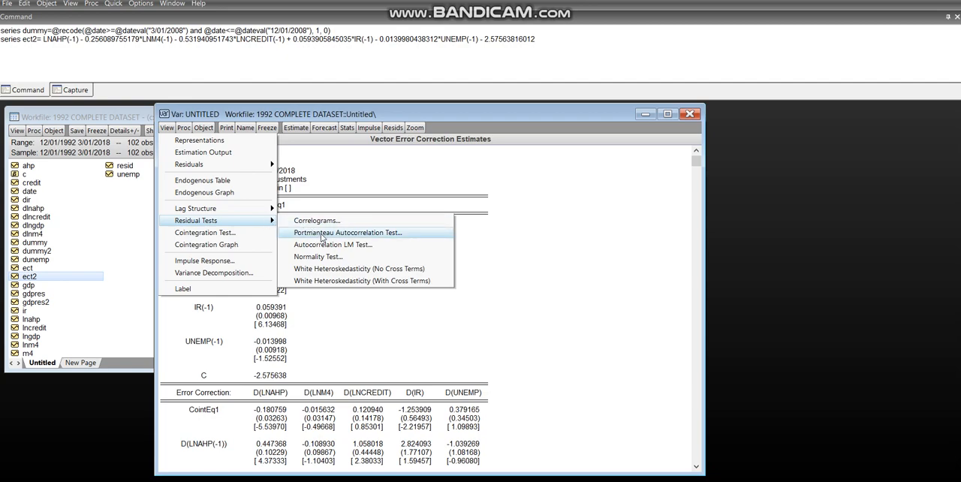
Step: Run the Portmanteau autocorrelation test on the model's residuals with 4 lags
left_click(322, 234)
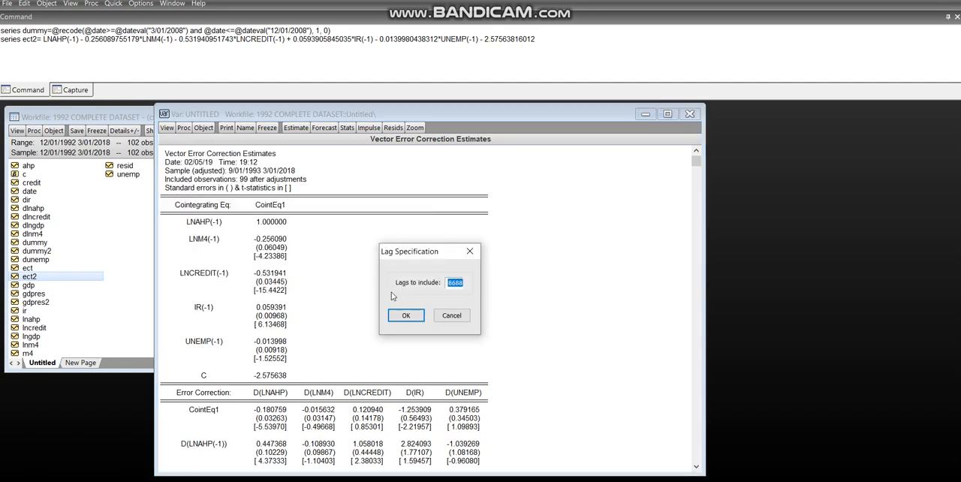
type("4")
left_click(404, 317)
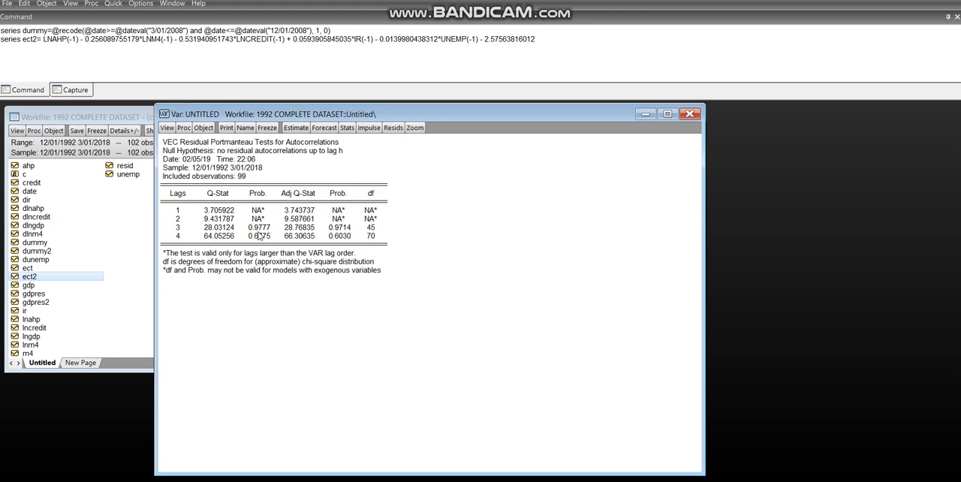
Step: Run the residual autocorrelation LM test with 2 lags
left_click(166, 128)
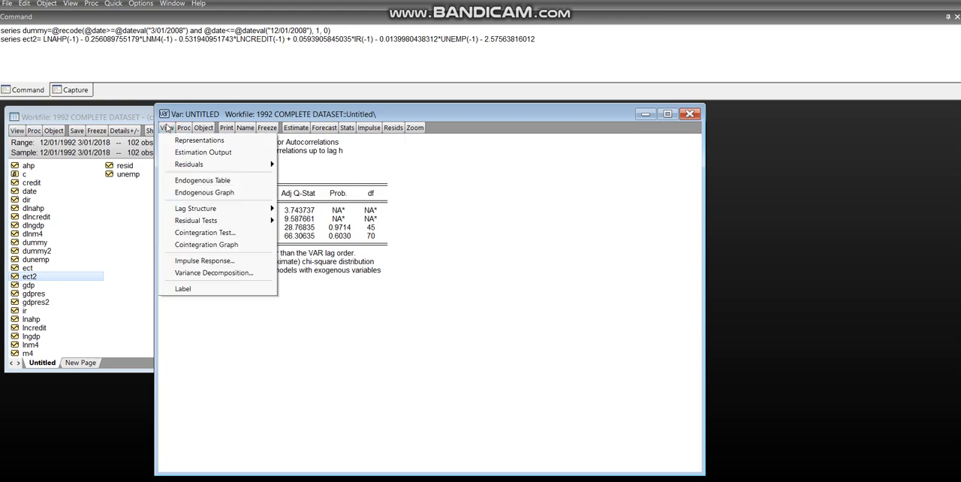
mouse_move(225, 222)
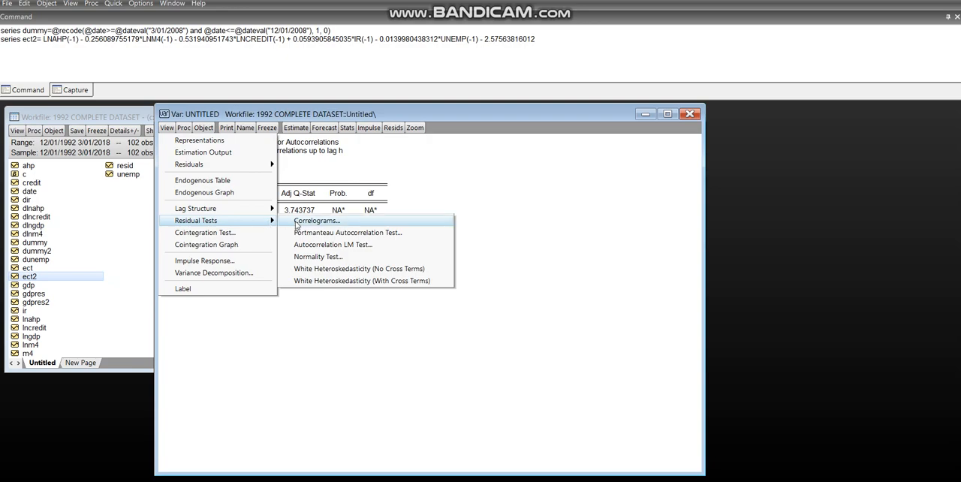
left_click(319, 246)
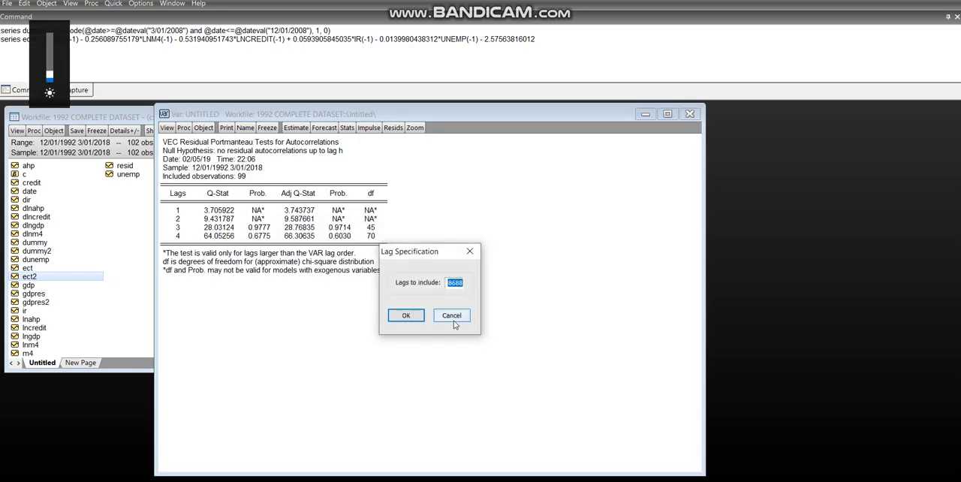
key("BackSpace")
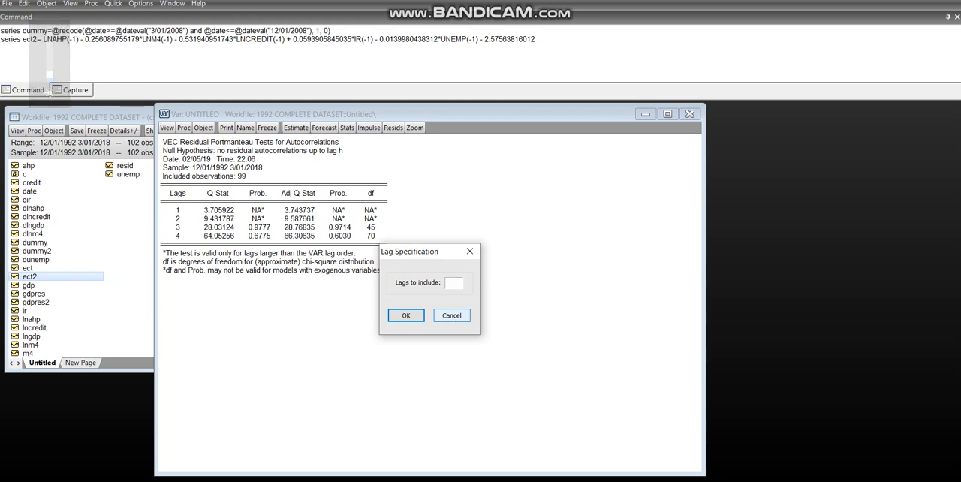
type("2")
left_click(407, 317)
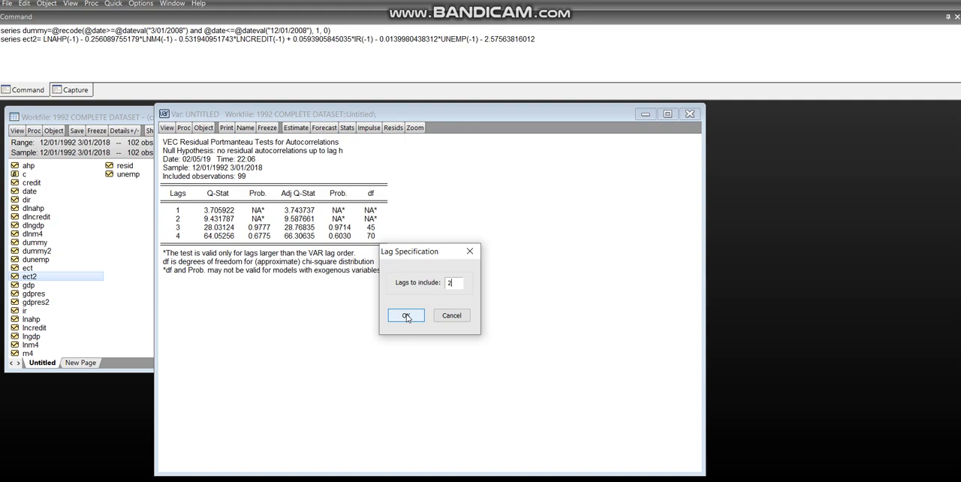
left_click(407, 317)
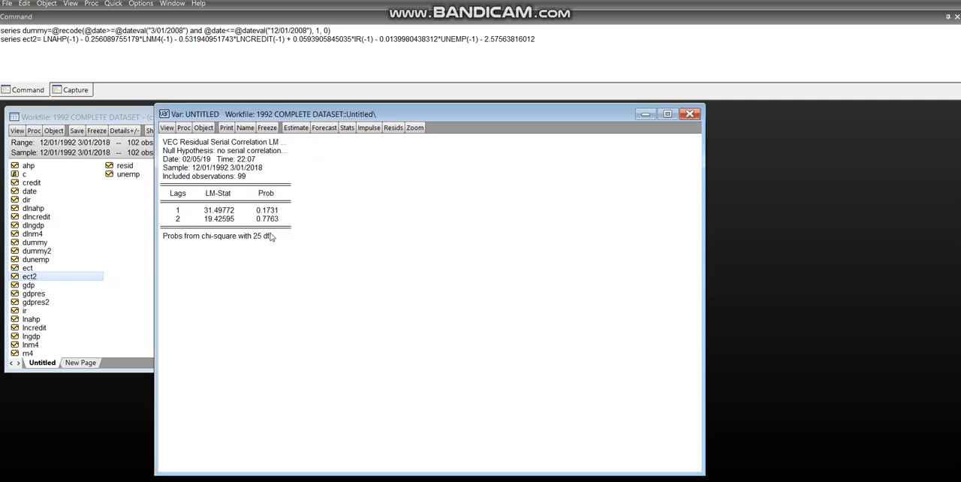
Step: Rerun the residual autocorrelation LM test with 4 lags
left_click(165, 130)
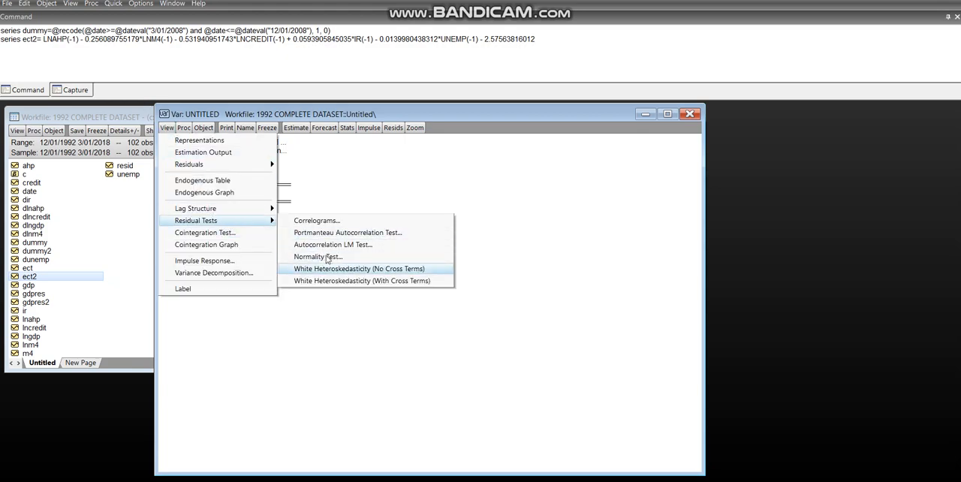
left_click(331, 247)
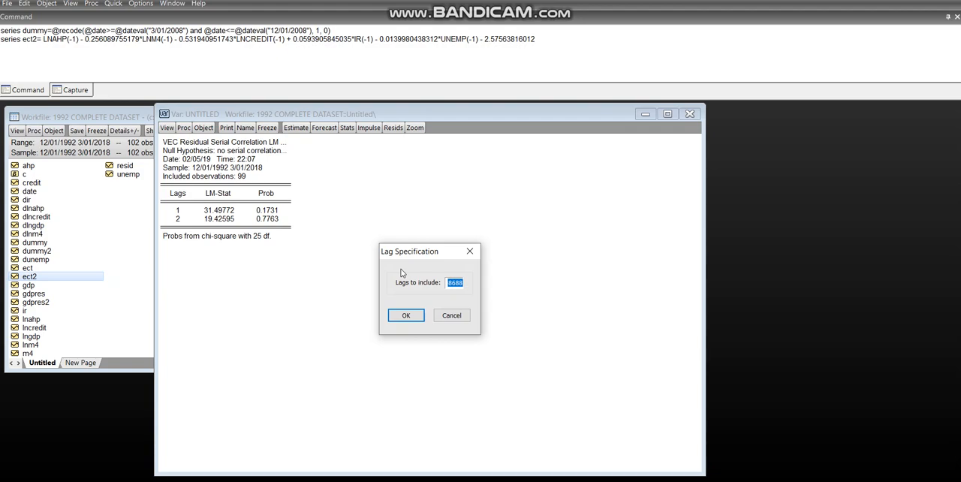
type("4")
left_click(412, 314)
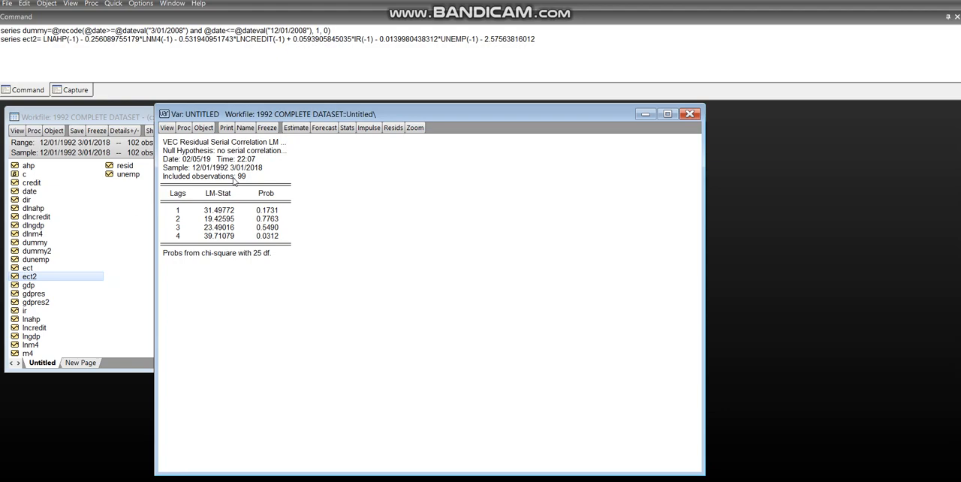
left_click(166, 153)
left_click(333, 189)
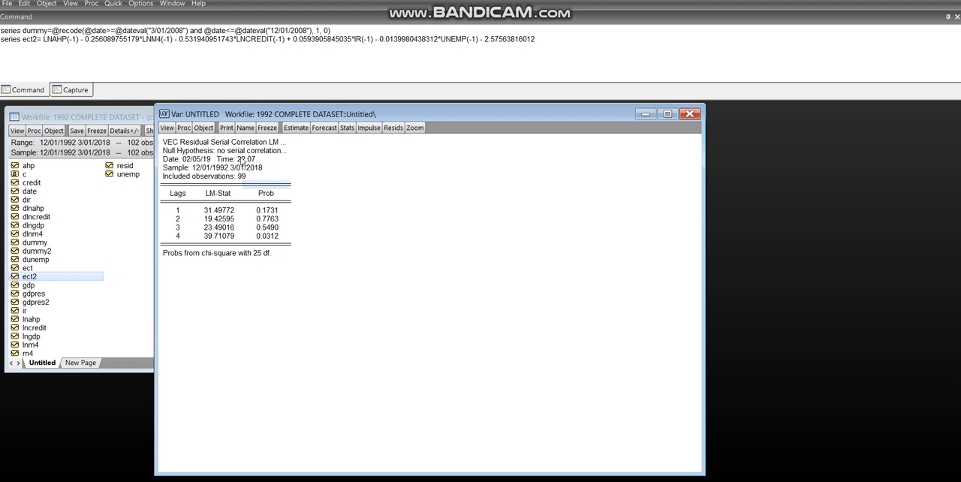
Step: Run the residual normality test using the Cholesky of covariance (Lutkepohl) orthogonalization method and look through its results
left_click(167, 129)
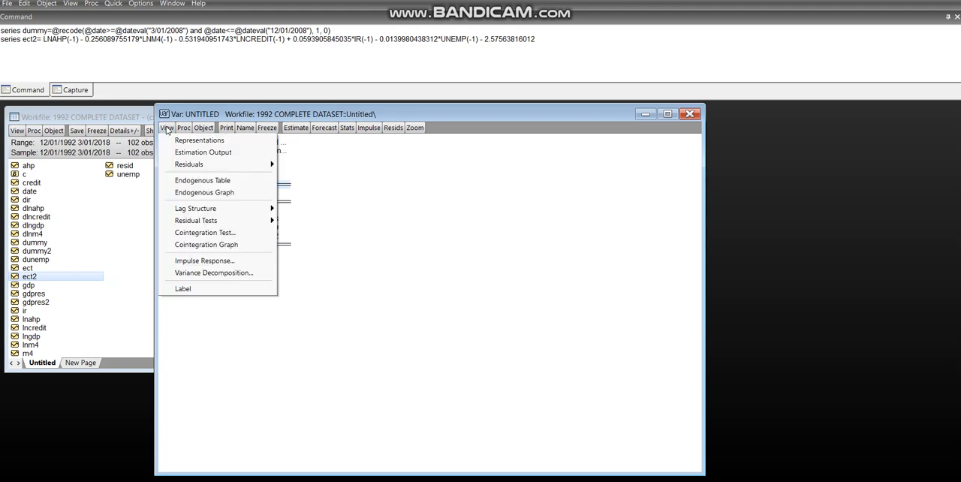
mouse_move(232, 224)
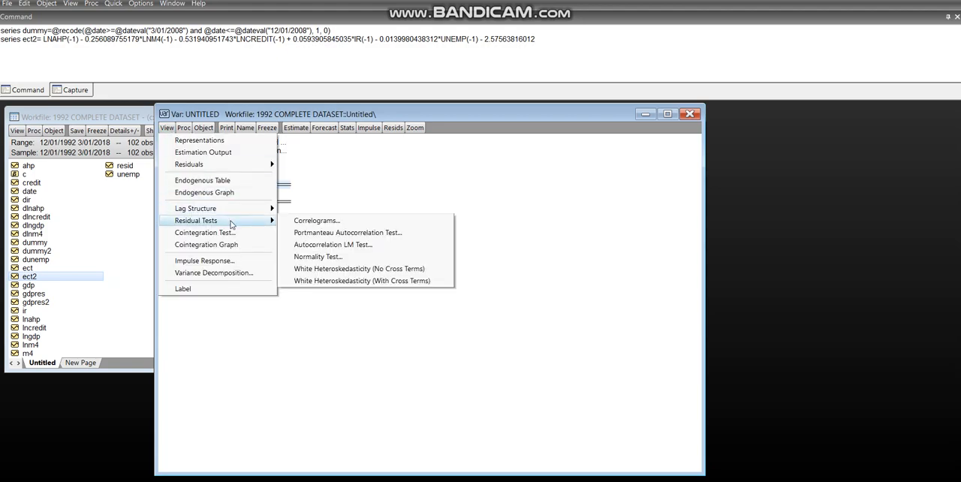
left_click(314, 258)
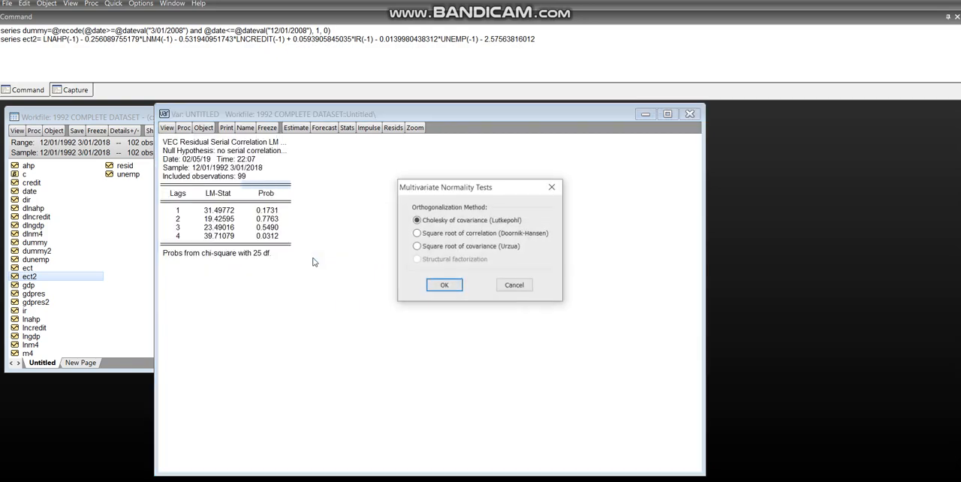
left_click(445, 287)
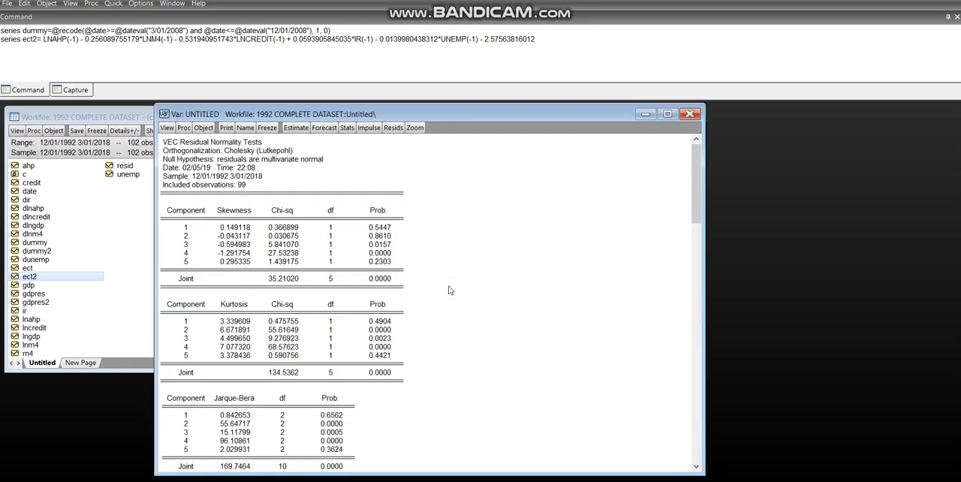
mouse_move(697, 239)
left_mouse_down()
mouse_move(707, 308)
mouse_move(700, 224)
left_mouse_up()
Step: Run the White heteroskedasticity test without cross terms on the model's residuals
left_click(166, 129)
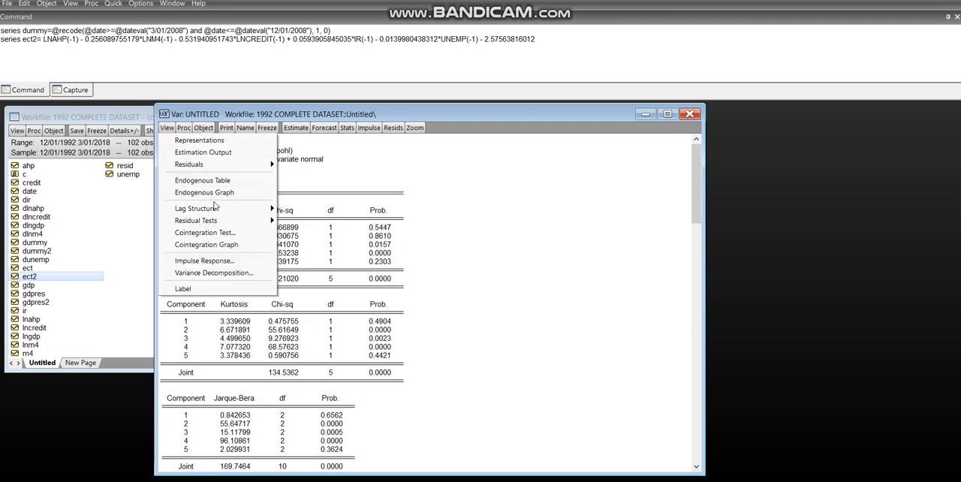
mouse_move(233, 224)
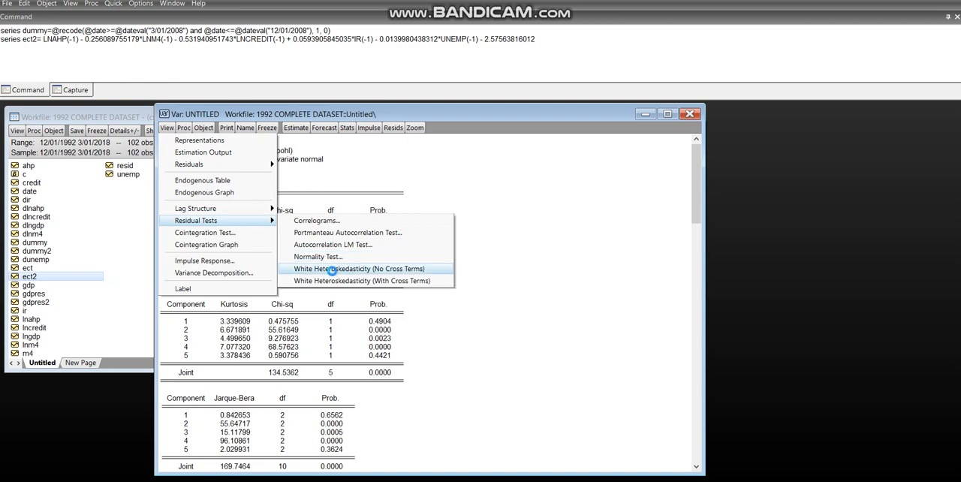
left_click(334, 269)
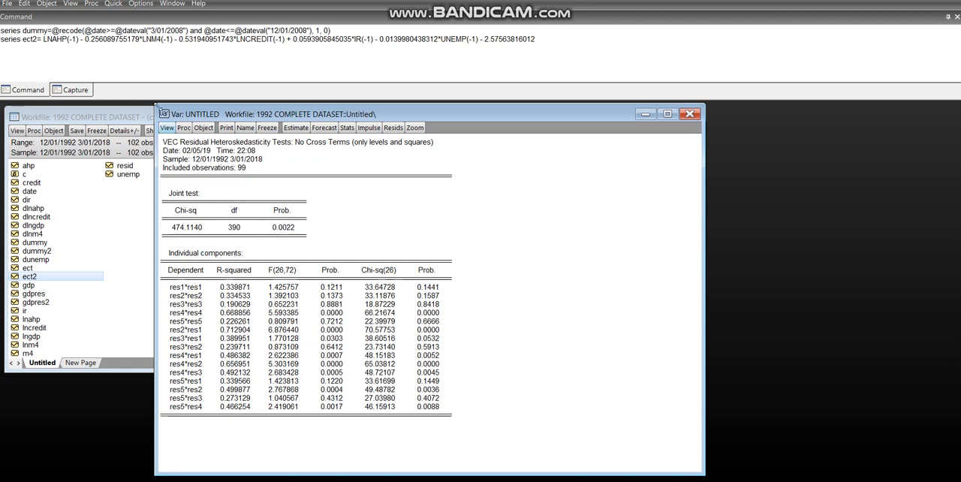
left_click(167, 128)
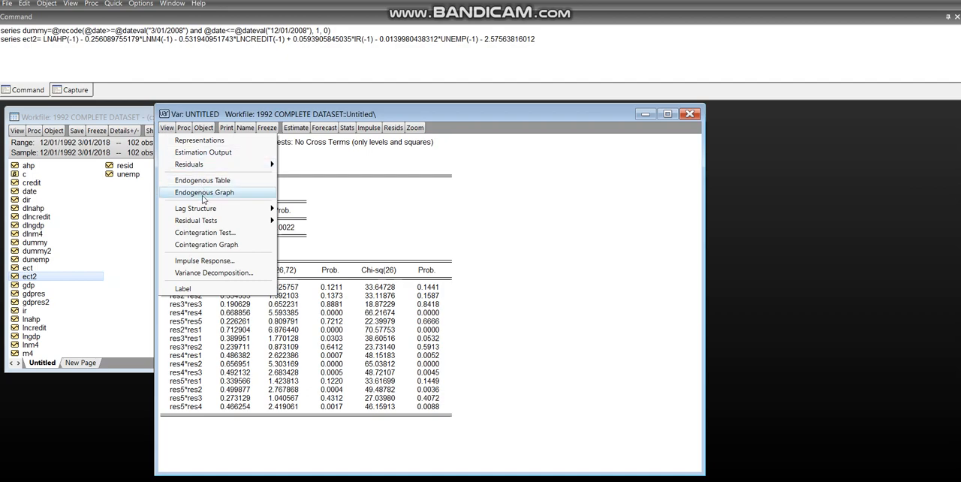
mouse_move(222, 227)
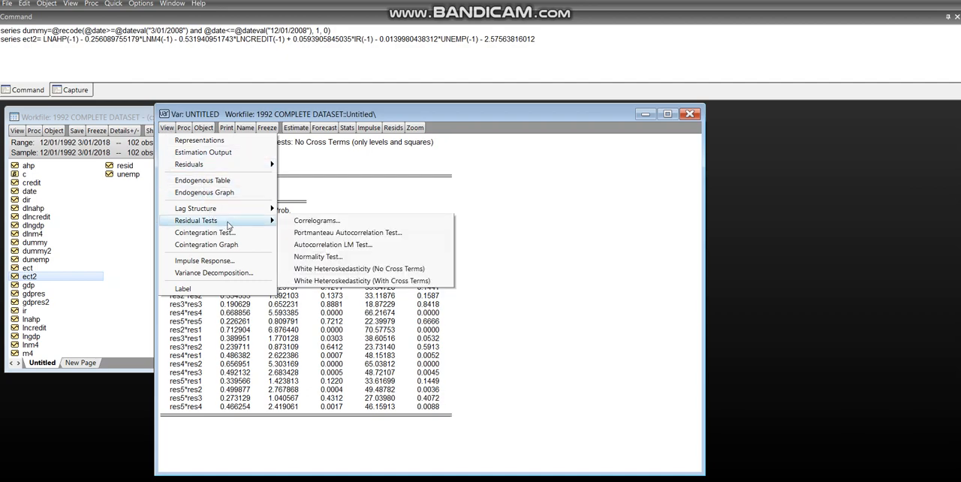
left_click(314, 199)
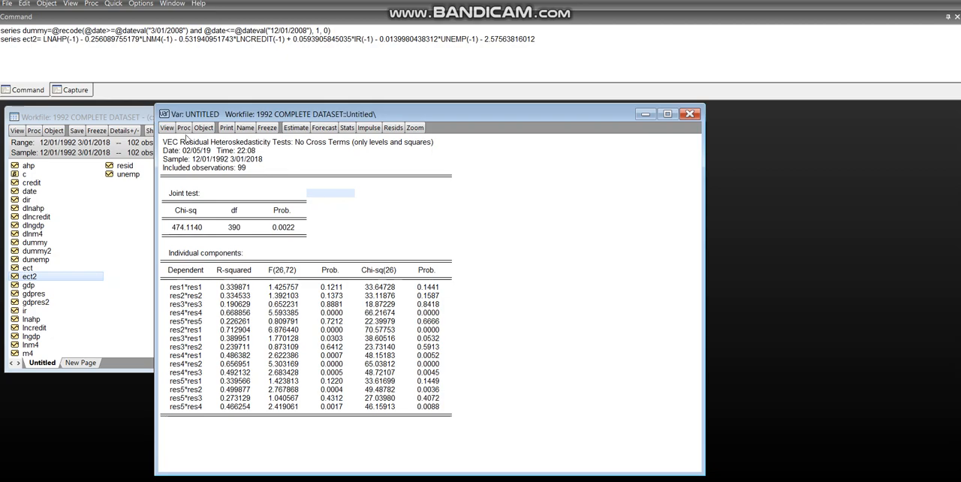
Step: Display the estimation output of the vector error correction model
left_click(165, 128)
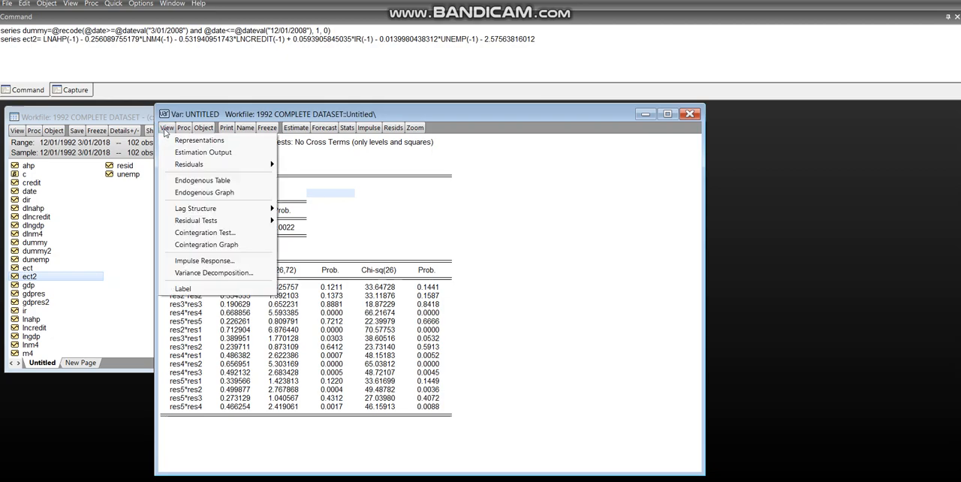
left_click(194, 152)
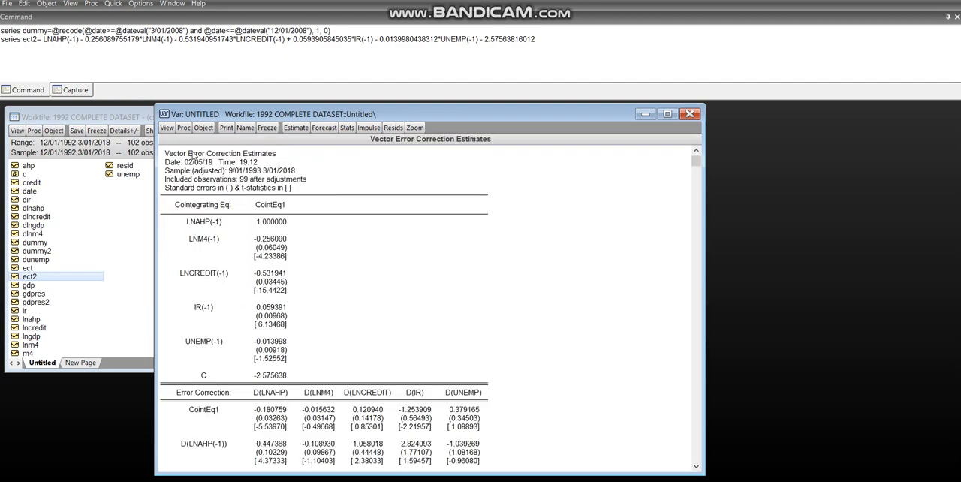
Step: Show the model's representations and highlight the full D(LNAHP) equation under the substituted coefficients
left_click(167, 128)
left_click(184, 141)
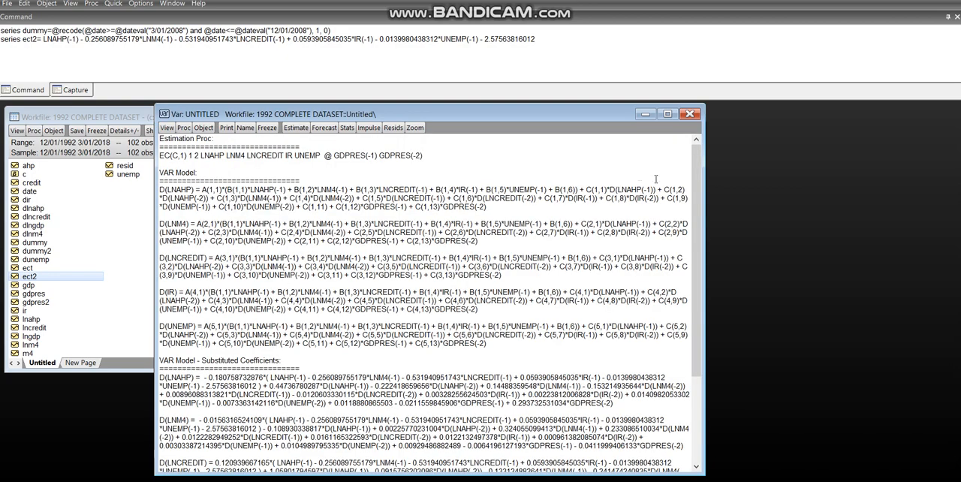
left_click_drag(697, 189, 735, 298)
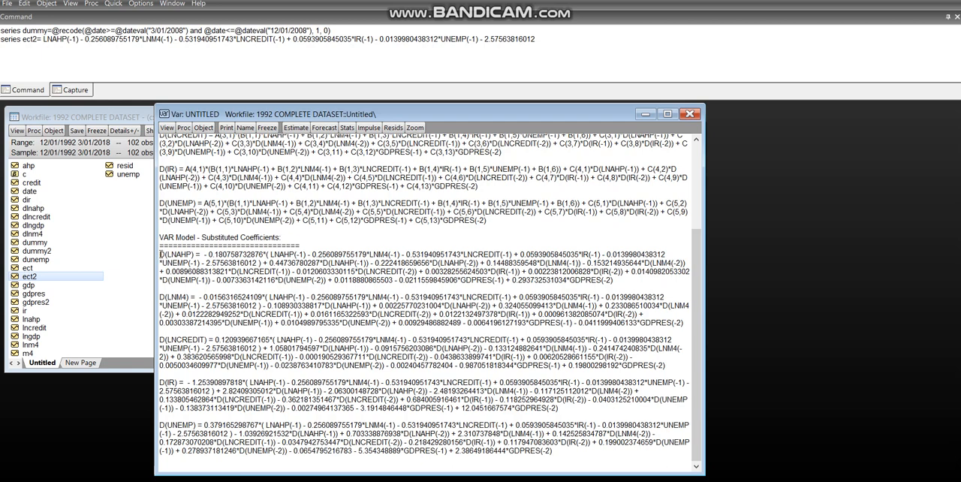
left_click_drag(160, 255, 618, 281)
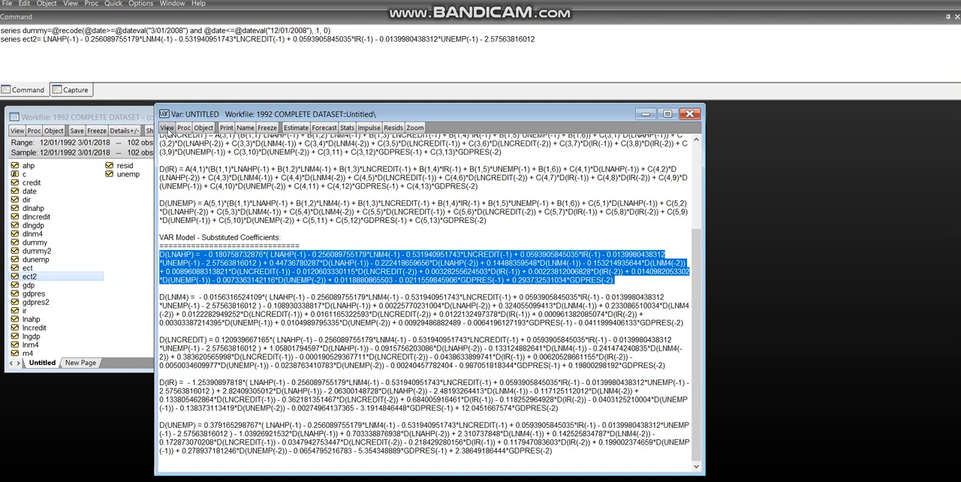
Step: Return the model window to its estimation output and switch to the Granger Causality presentation in PowerPoint
left_click(167, 128)
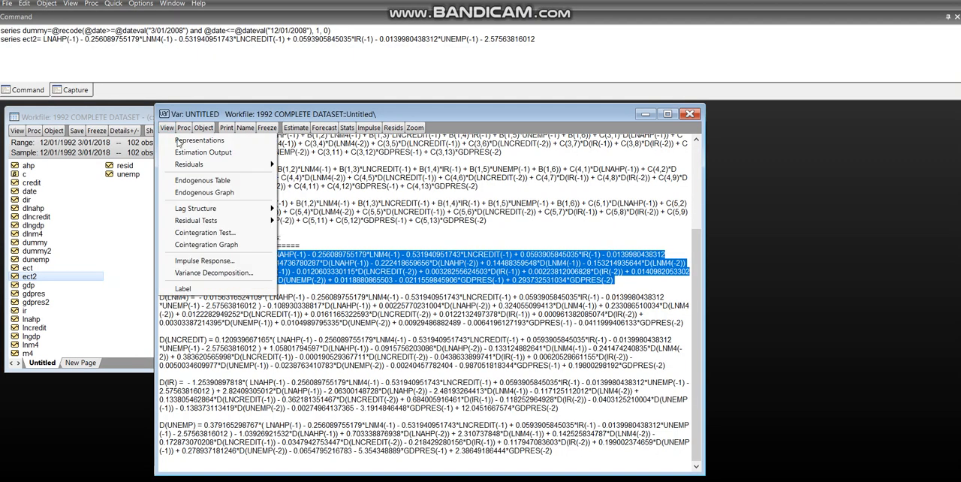
left_click(184, 152)
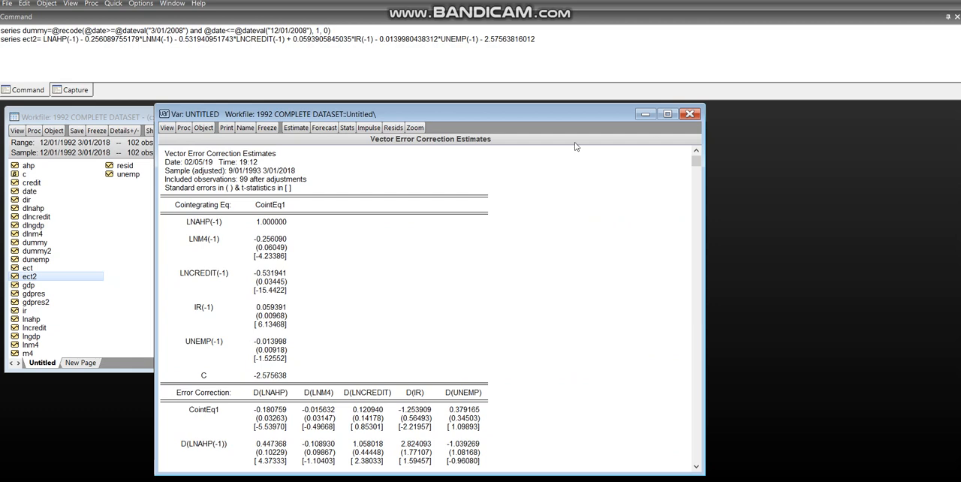
left_click(578, 59)
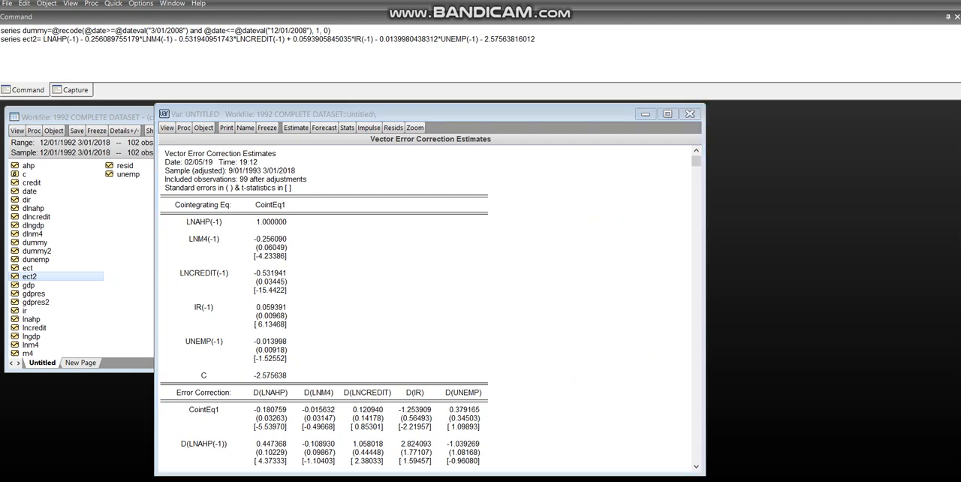
key("alt+Tab")
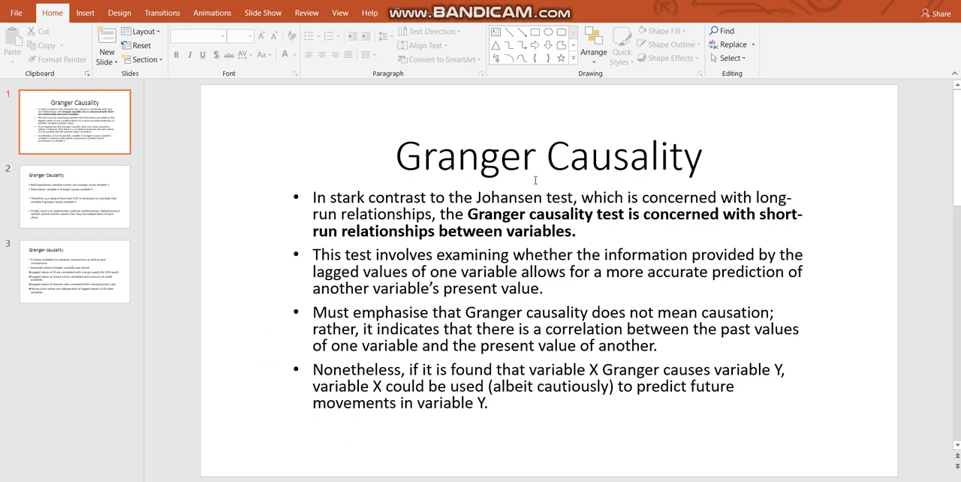